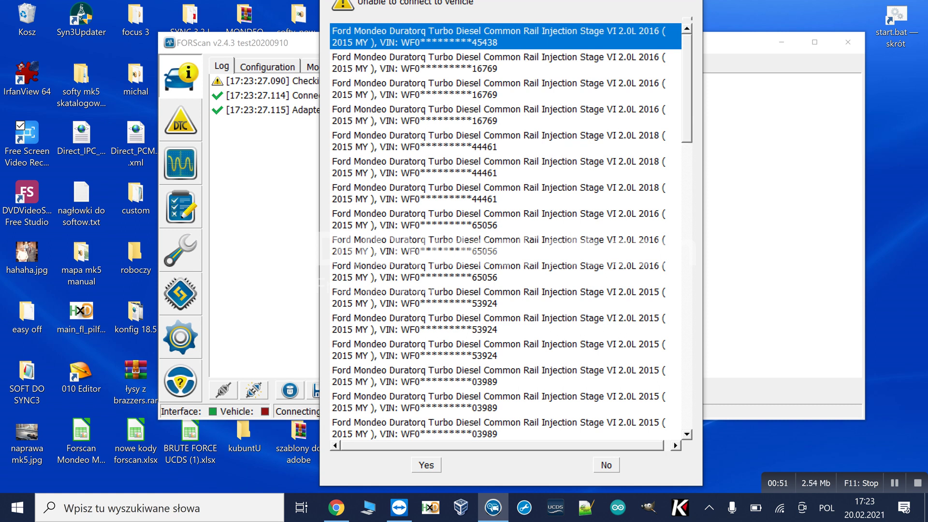
# Connect with the first Ford Mondeo profile and bring up the configuration and programming list.
pyautogui.press('Return')
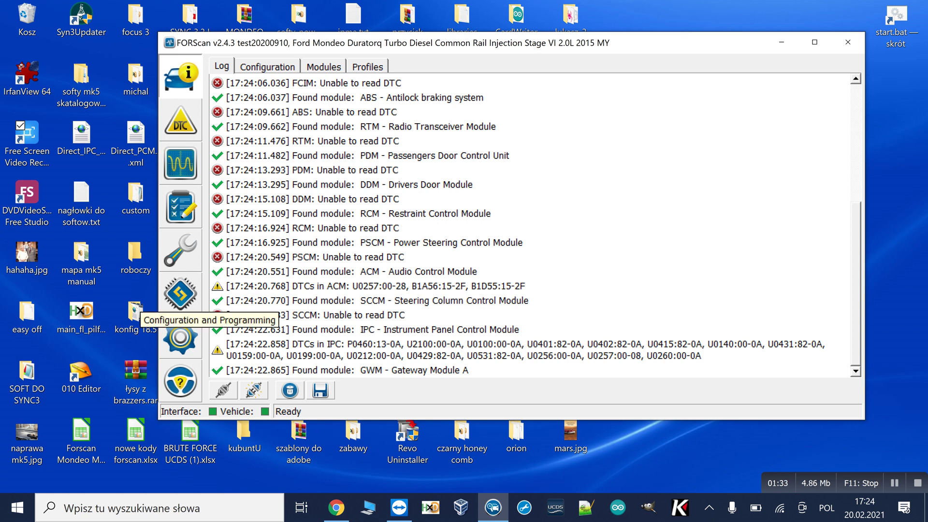
pyautogui.click(180, 297)
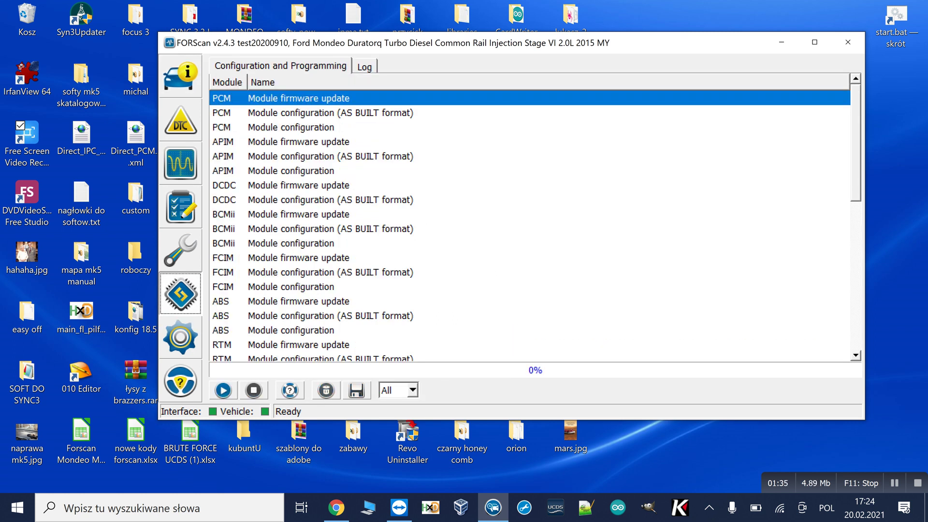
# Select IPC Module configuration (AS BUILT format) and run it.
pyautogui.scroll(-3, 532, 223)
pyautogui.scroll(-5, 531, 222)
pyautogui.scroll(-1, 532, 222)
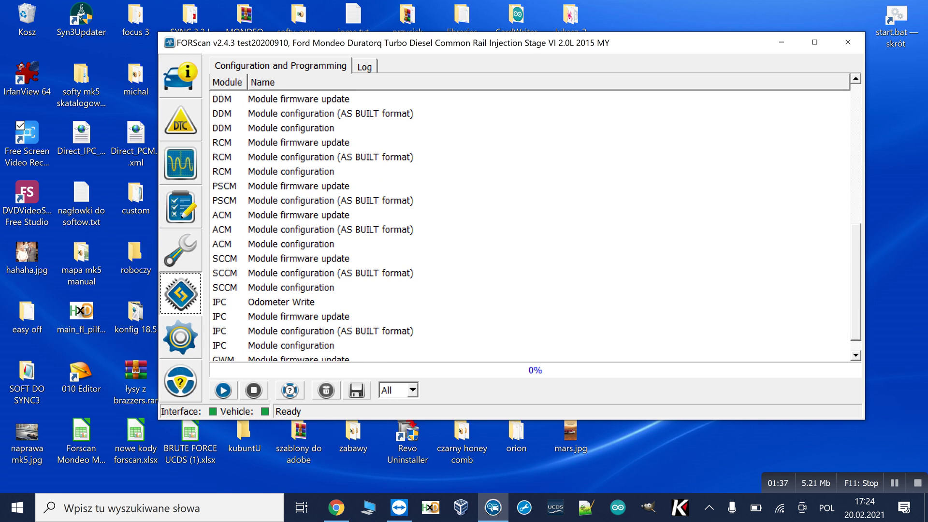
pyautogui.scroll(-1, 531, 222)
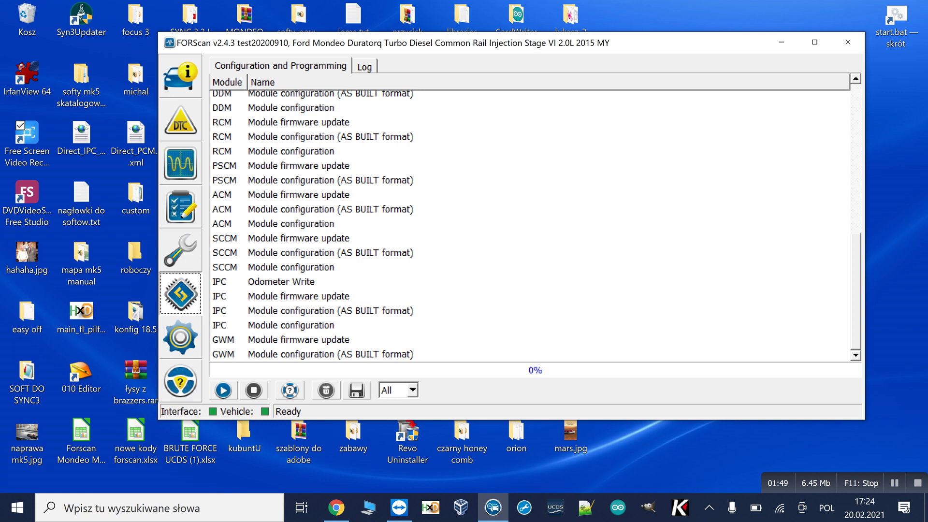
pyautogui.click(310, 311)
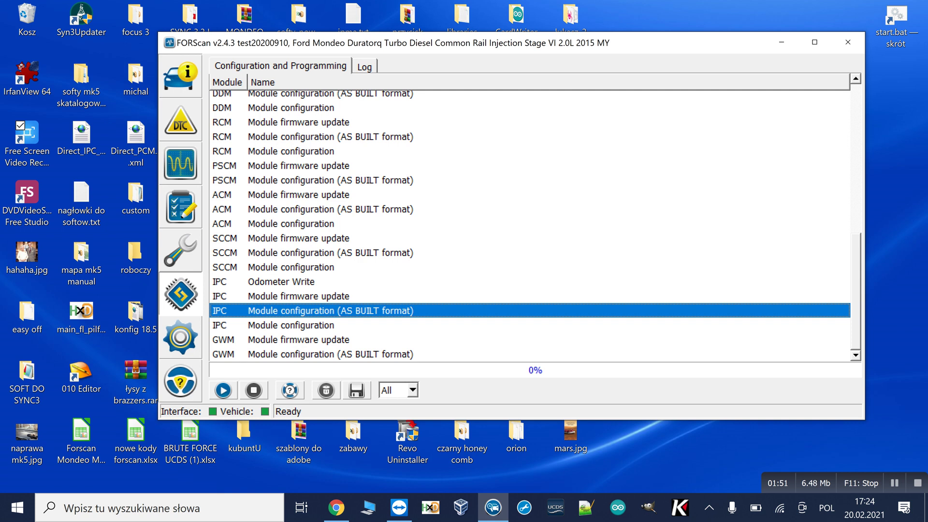
pyautogui.click(223, 390)
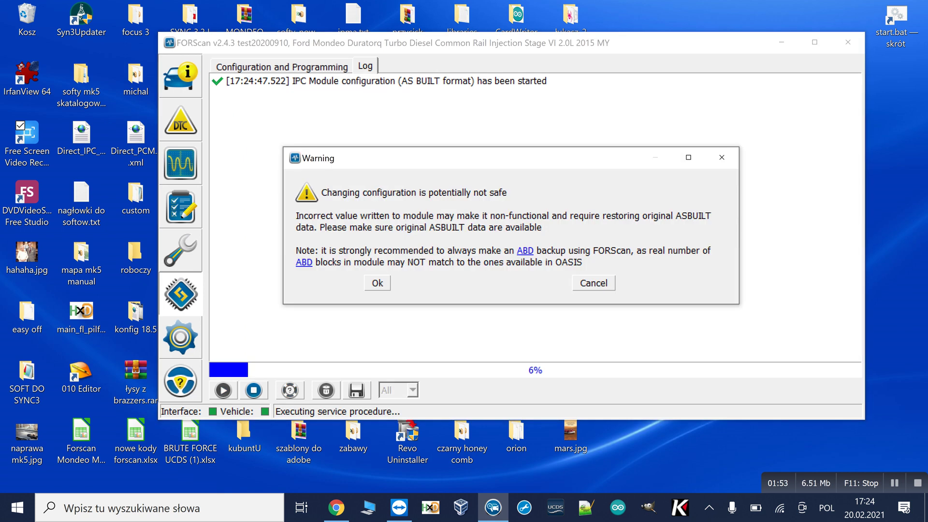
# Accept the warning and save all IPC as-built blocks as 'tonight' on the Desktop.
pyautogui.click(377, 283)
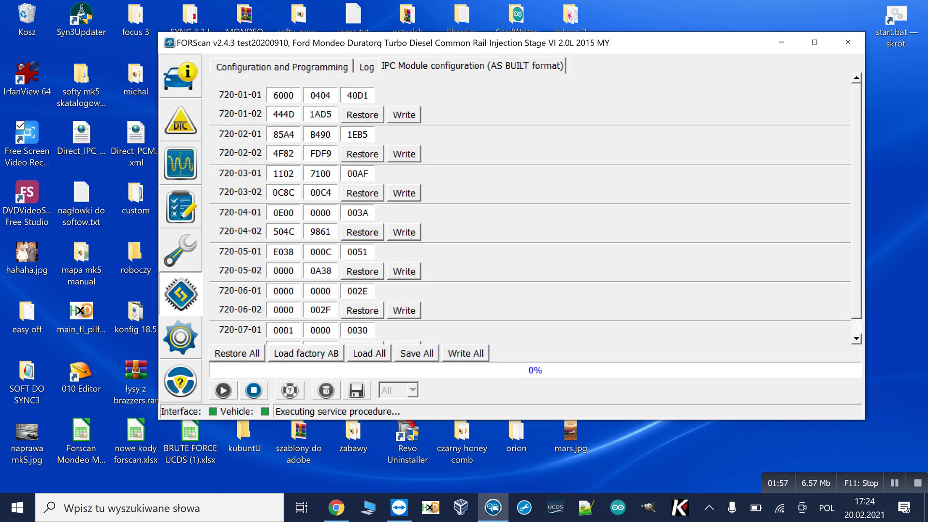
pyautogui.click(416, 354)
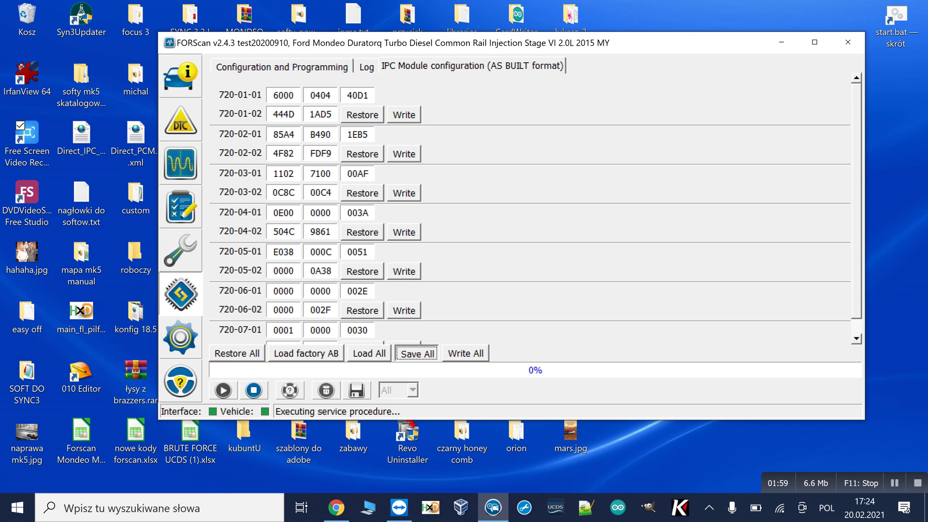
pyautogui.click(561, 165)
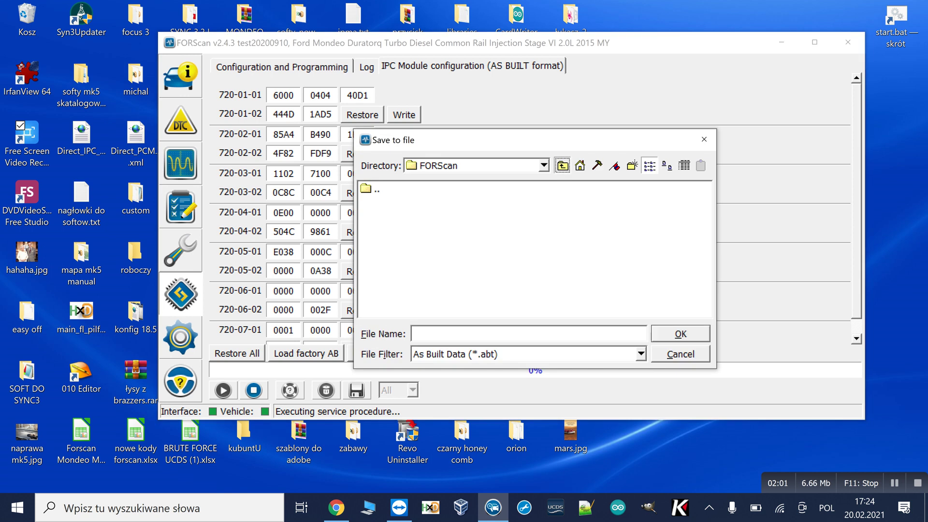
pyautogui.click(580, 165)
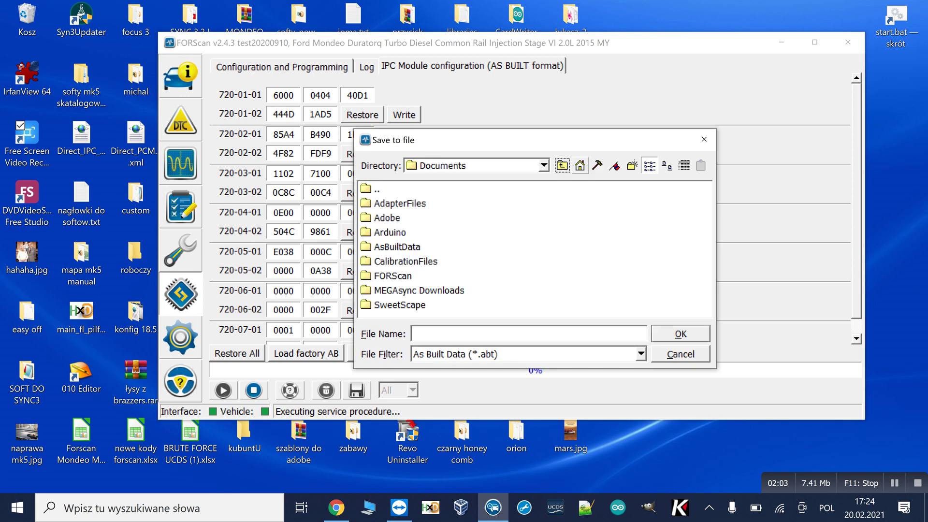
pyautogui.doubleClick(390, 232)
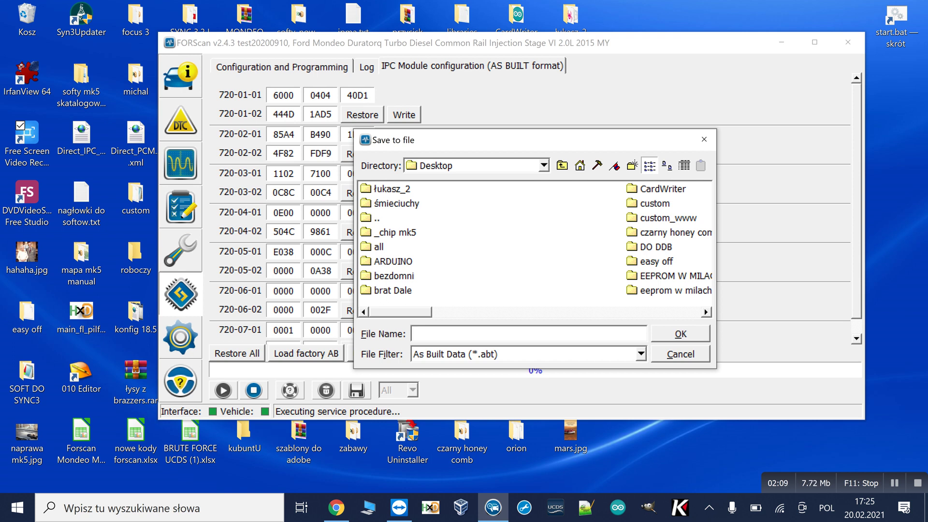
pyautogui.write('to')
pyautogui.write('night')
pyautogui.press('Return')
pyautogui.press('Return')
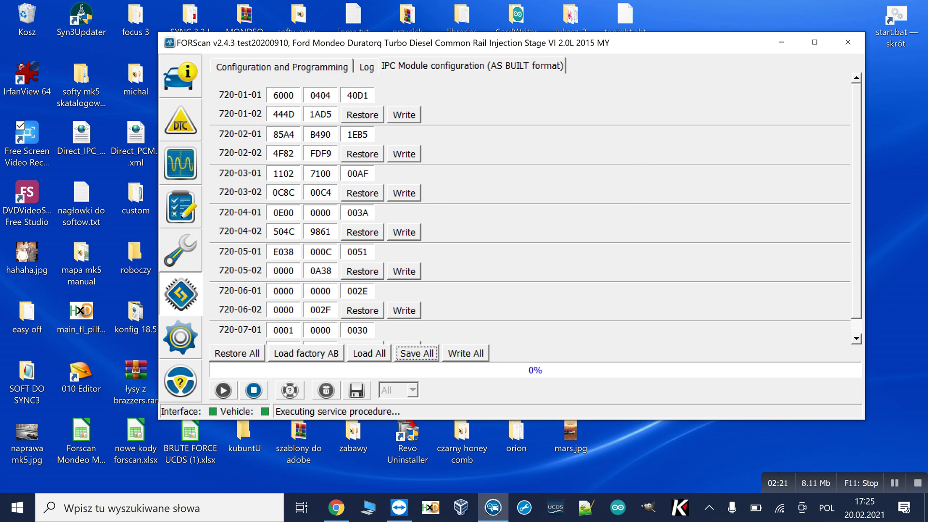
# Stop the IPC as-built procedure and run IPC Module configuration instead.
pyautogui.moveTo(624, 43); pyautogui.dragTo(625, 129)
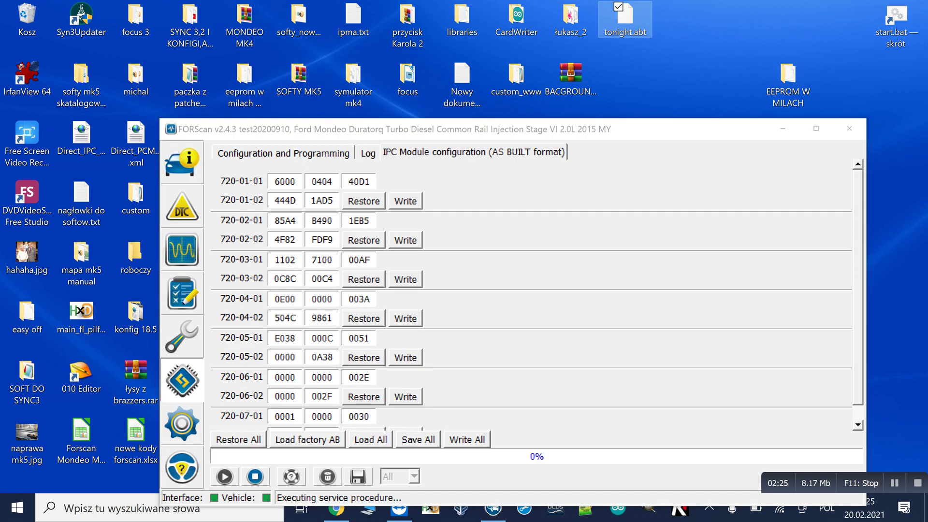
pyautogui.moveTo(677, 130); pyautogui.dragTo(689, 74)
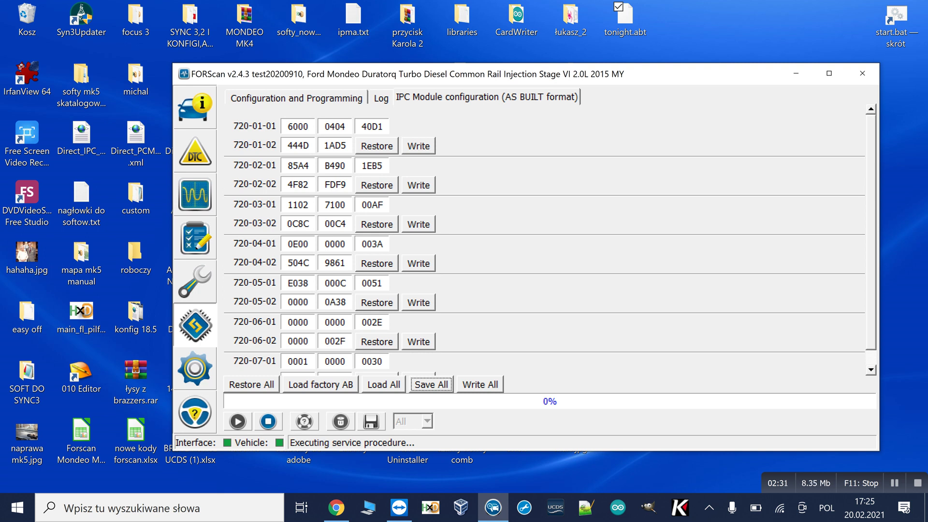
pyautogui.click(268, 421)
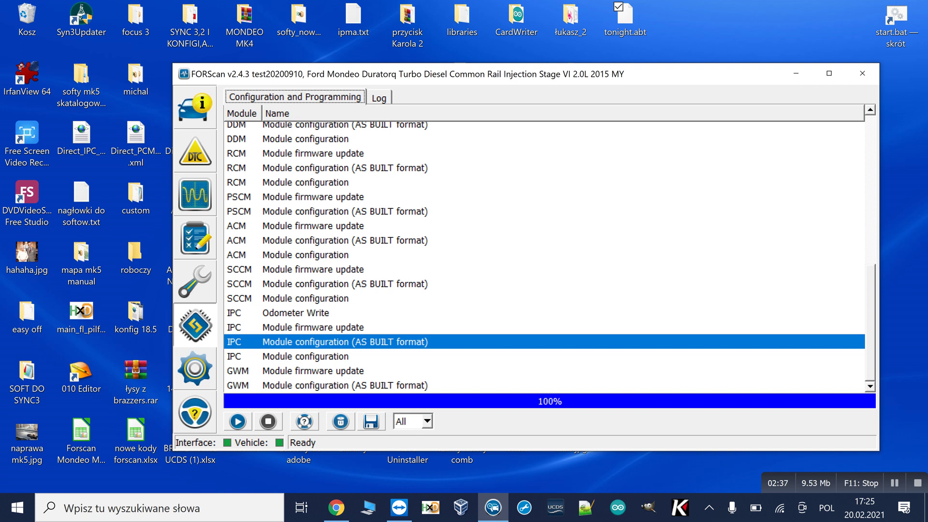
pyautogui.press('Down')
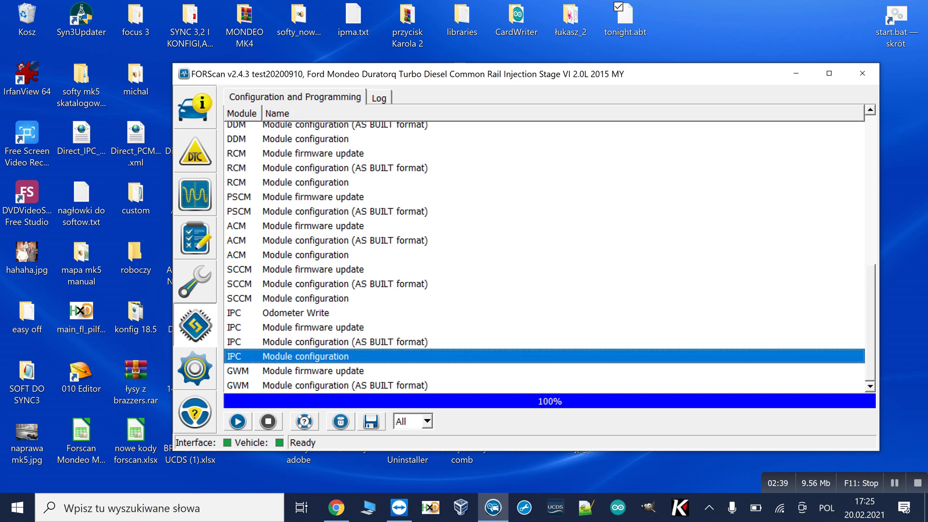
pyautogui.press('Return')
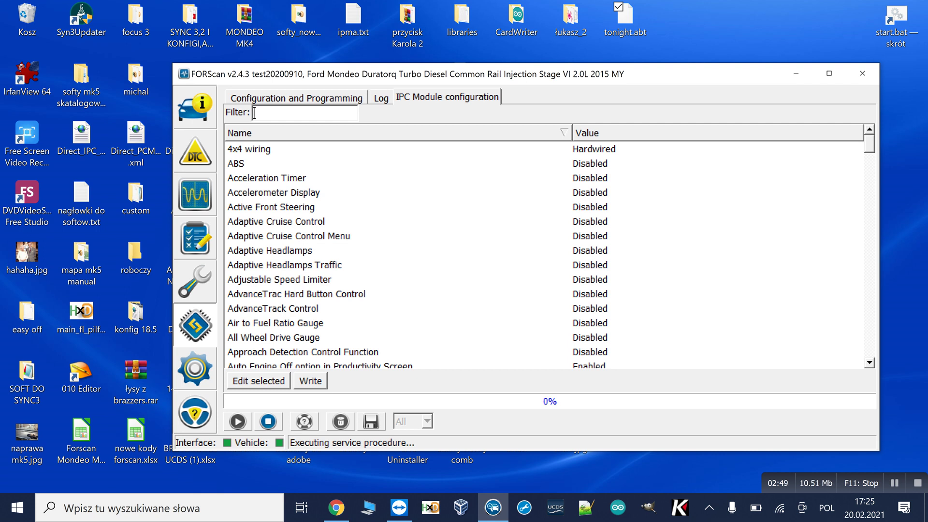
# Try a 'tpms' filter, clear it, then select the Tire Pressure Gauge row.
pyautogui.write('t')
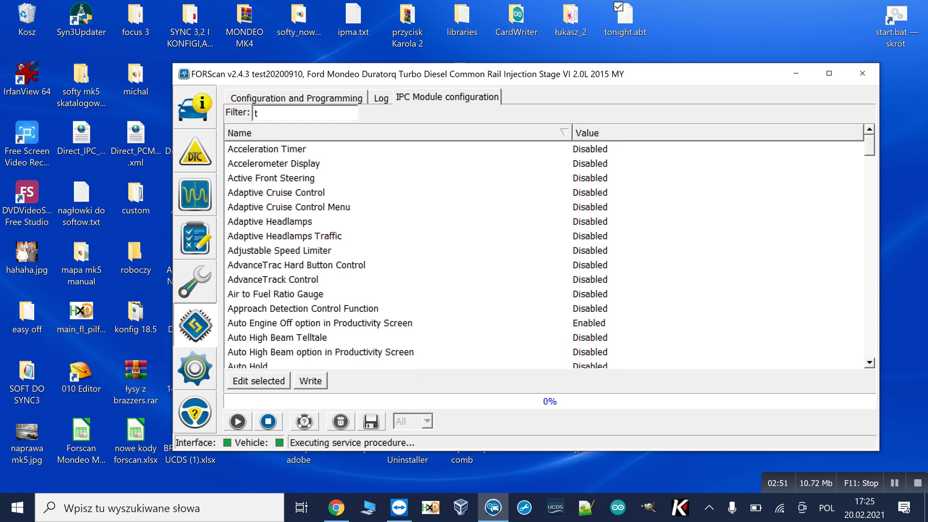
pyautogui.write('pms')
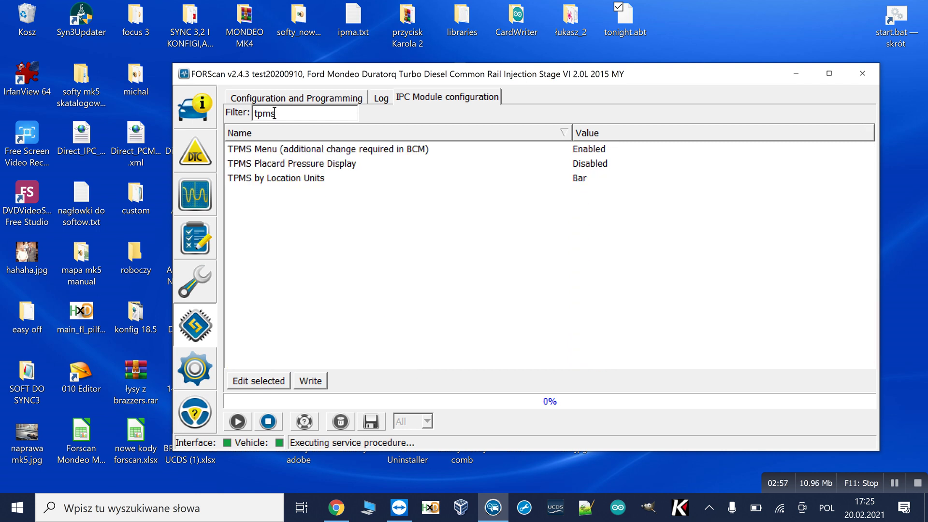
pyautogui.press('BackSpace')
pyautogui.press('BackSpace')
pyautogui.press('BackSpace')
pyautogui.press('BackSpace')
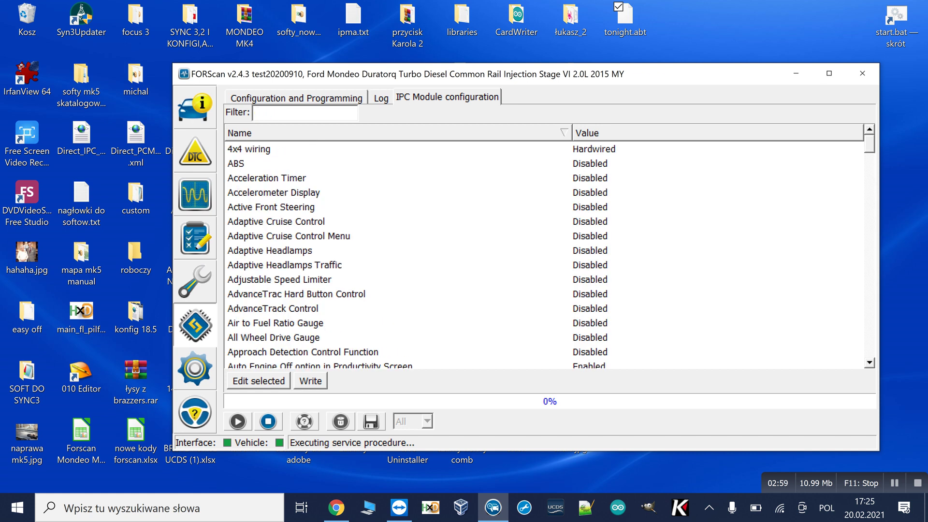
pyautogui.scroll(-1, 544, 253)
pyautogui.scroll(-6, 544, 254)
pyautogui.scroll(-6, 543, 254)
pyautogui.scroll(-6, 543, 254)
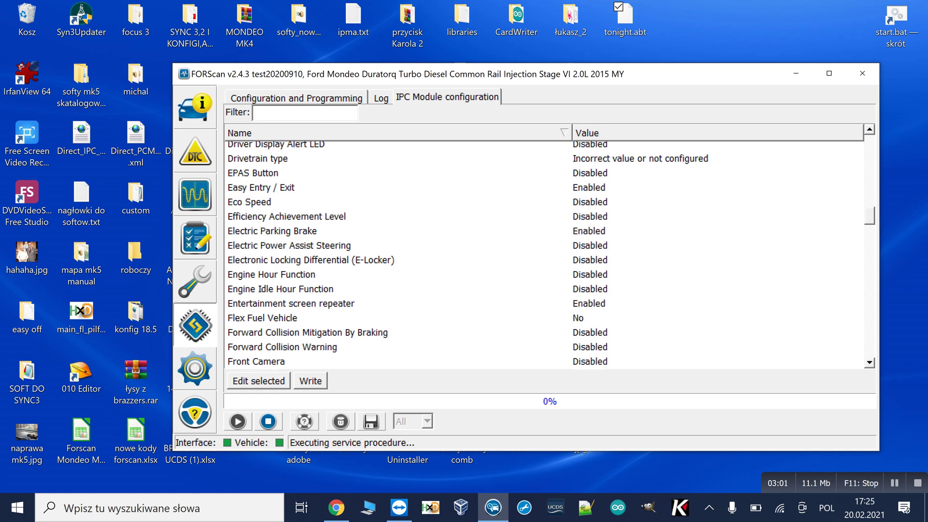
pyautogui.scroll(-1, 544, 254)
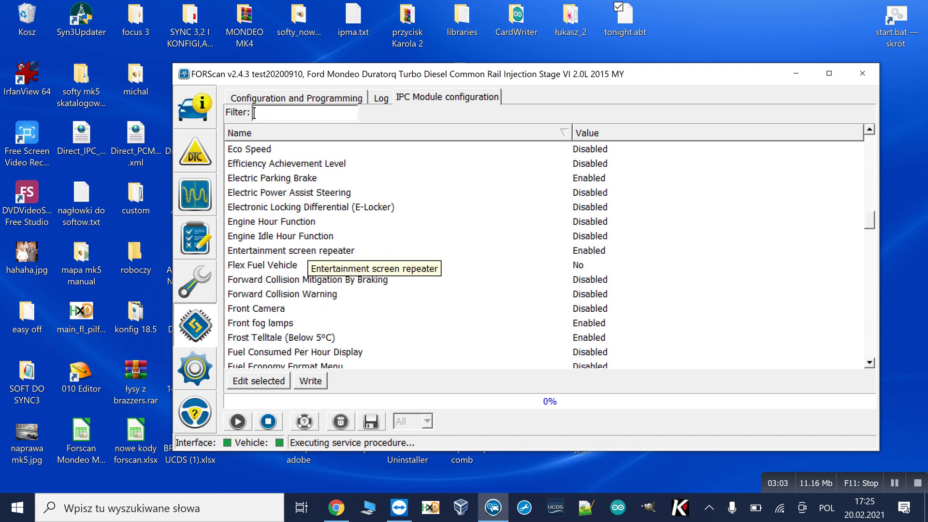
pyautogui.scroll(-5, 302, 252)
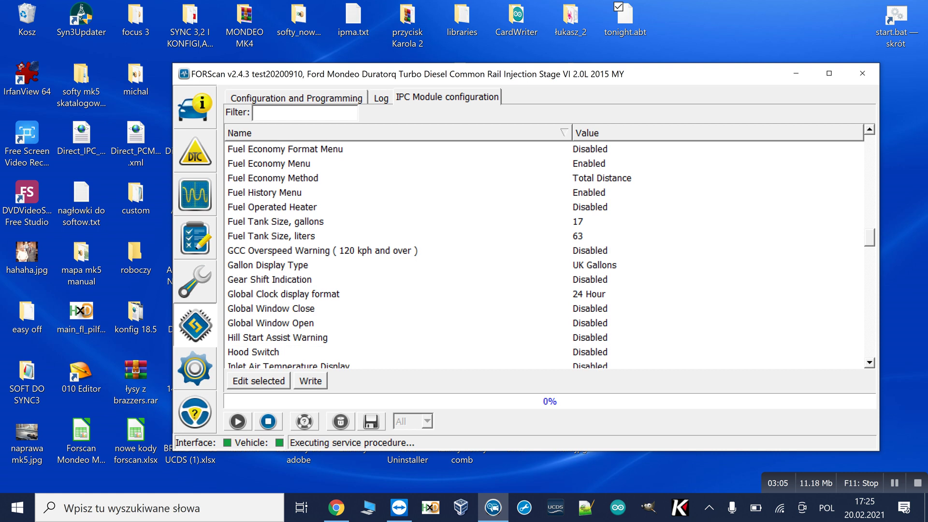
pyautogui.scroll(-10, 302, 251)
pyautogui.scroll(-6, 544, 254)
pyautogui.scroll(-5, 544, 254)
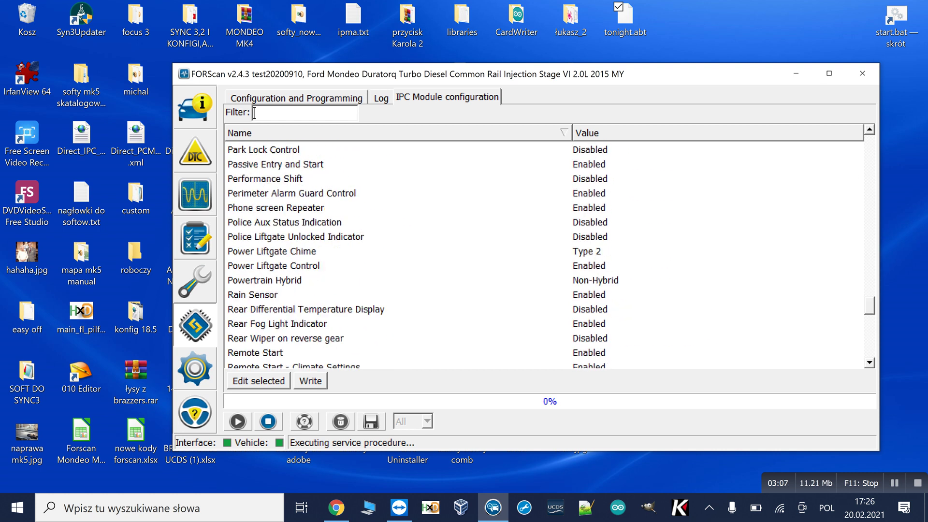
pyautogui.scroll(-5, 544, 253)
pyautogui.scroll(-2, 544, 254)
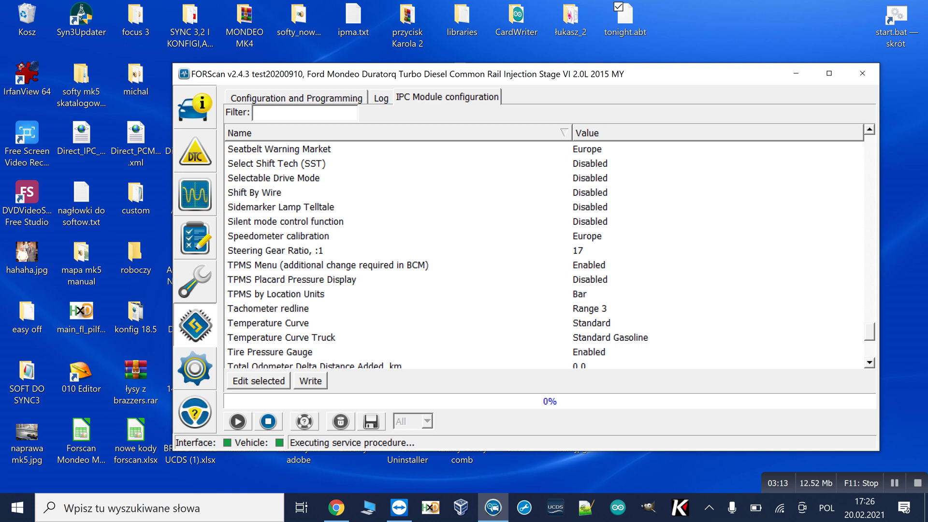
pyautogui.click(271, 352)
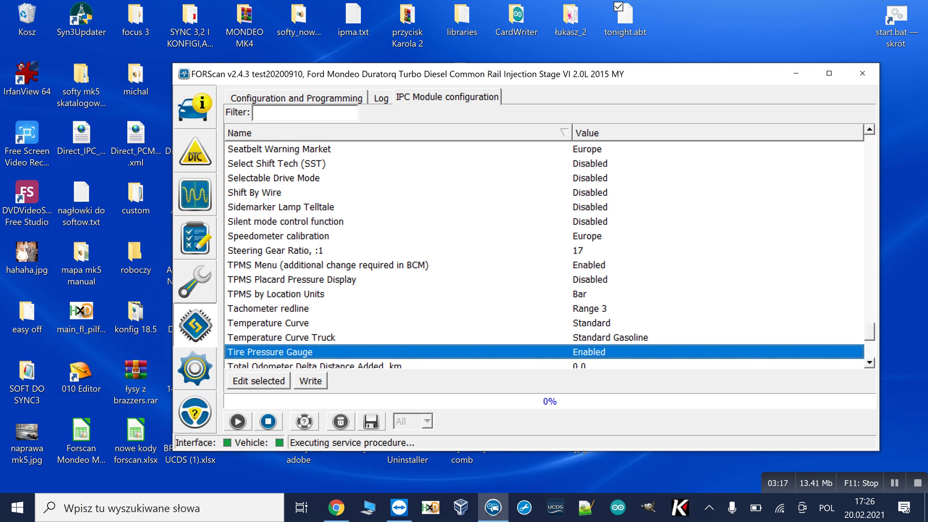
# Set Tire Pressure Gauge to 0 - Disabled and write it to the IPC.
pyautogui.press('Return')
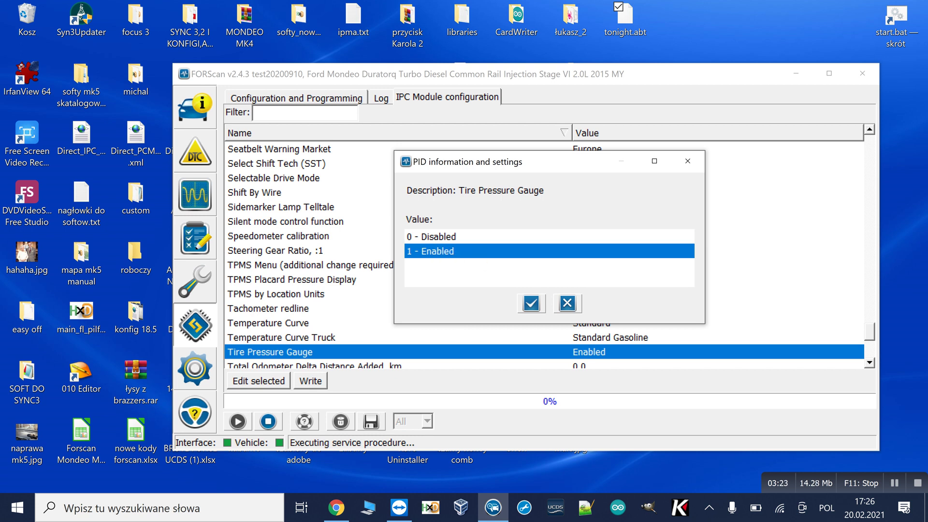
pyautogui.press('Up')
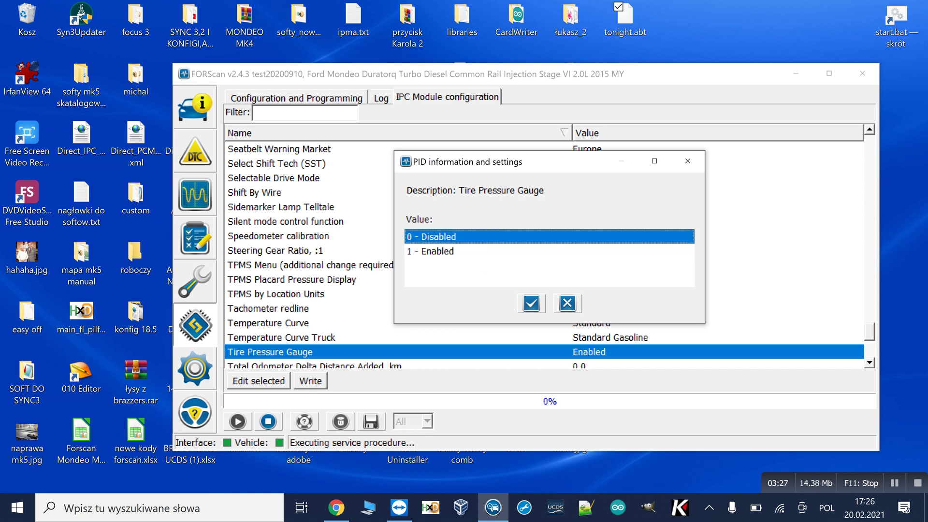
pyautogui.click(531, 303)
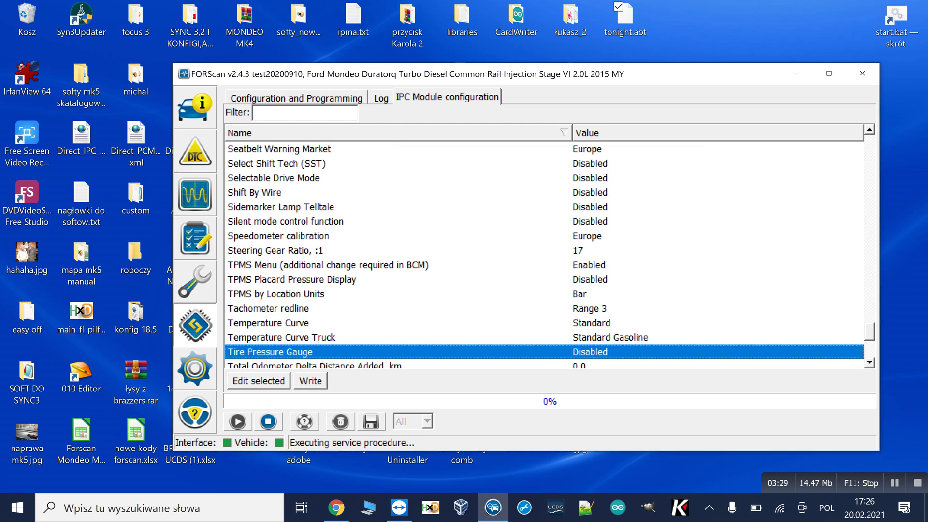
pyautogui.click(310, 381)
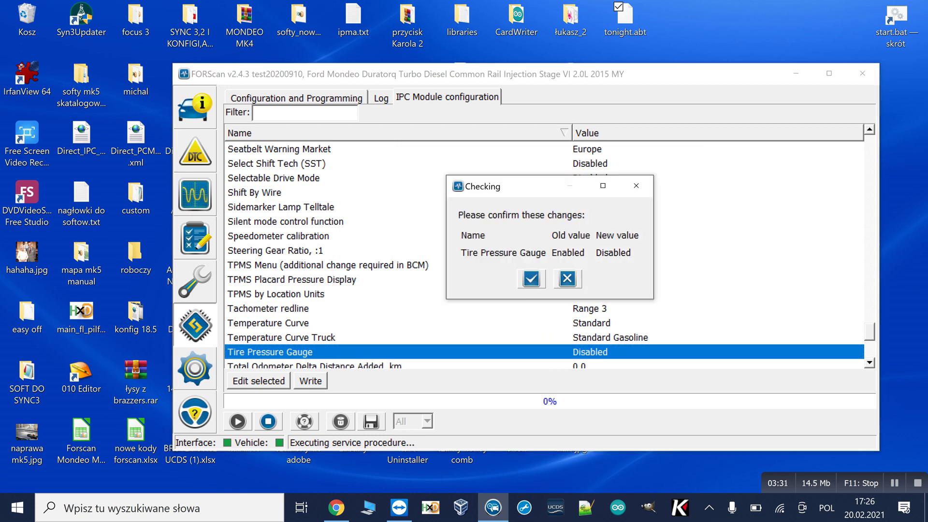
pyautogui.click(531, 279)
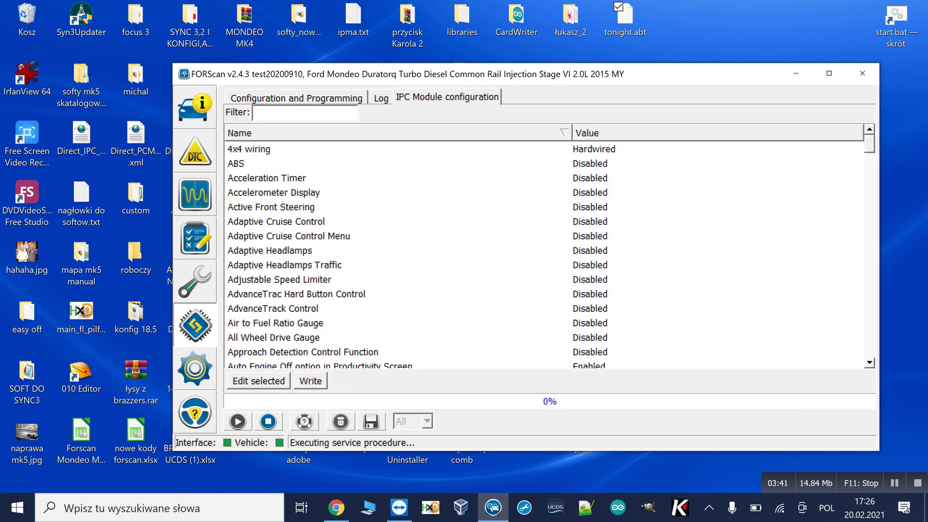
pyautogui.scroll(-1, 544, 253)
pyautogui.scroll(-4, 544, 254)
# Filter the IPC settings list by 'dig'.
pyautogui.scroll(-4, 544, 254)
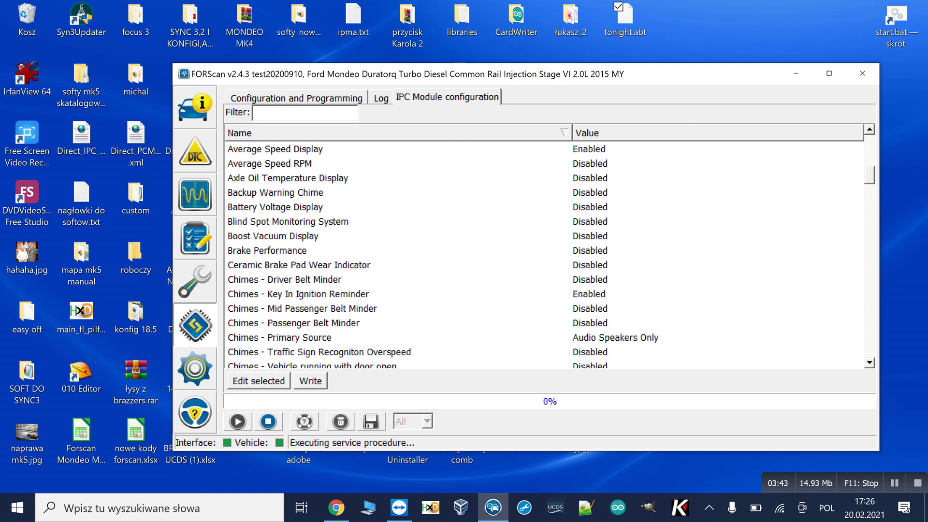
pyautogui.scroll(-7, 544, 254)
pyautogui.scroll(-9, 544, 254)
pyautogui.scroll(4, 544, 254)
pyautogui.scroll(8, 544, 254)
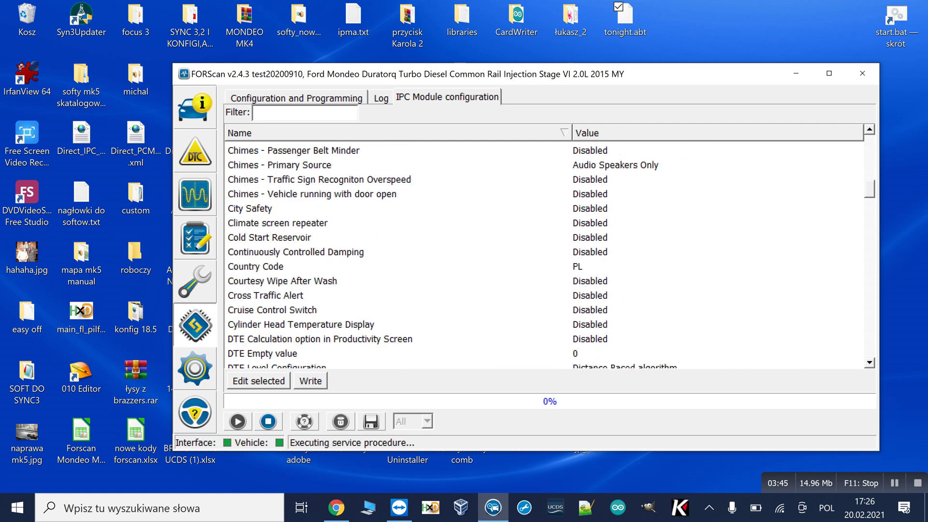
pyautogui.scroll(3, 543, 254)
pyautogui.scroll(7, 543, 254)
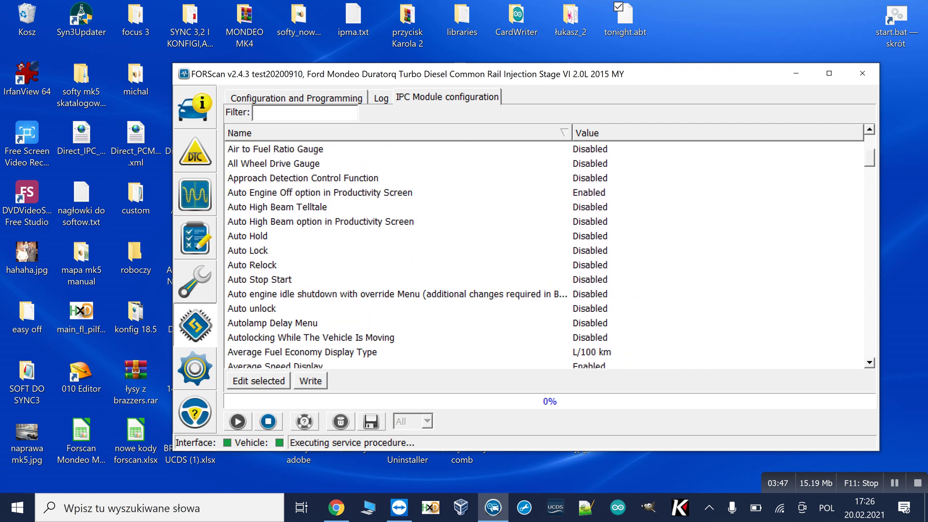
pyautogui.click(259, 113)
pyautogui.write('d')
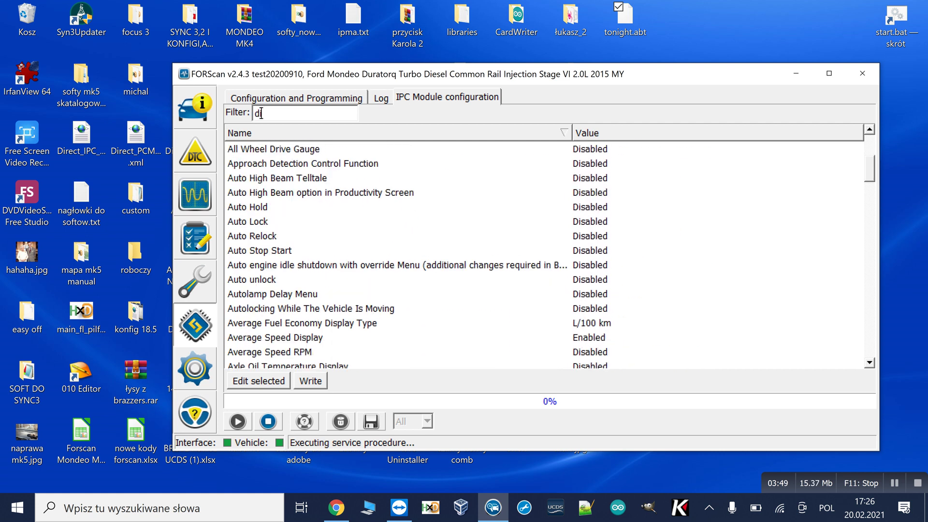
pyautogui.write('ig')
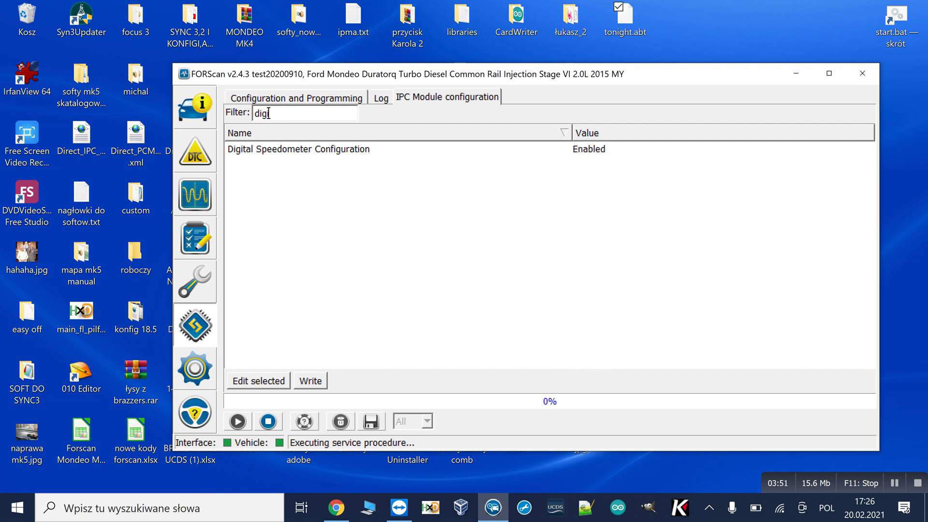
# Check Digital Speedometer Configuration's values and keep it at 1 - Enabled.
pyautogui.press('Down')
pyautogui.press('Return')
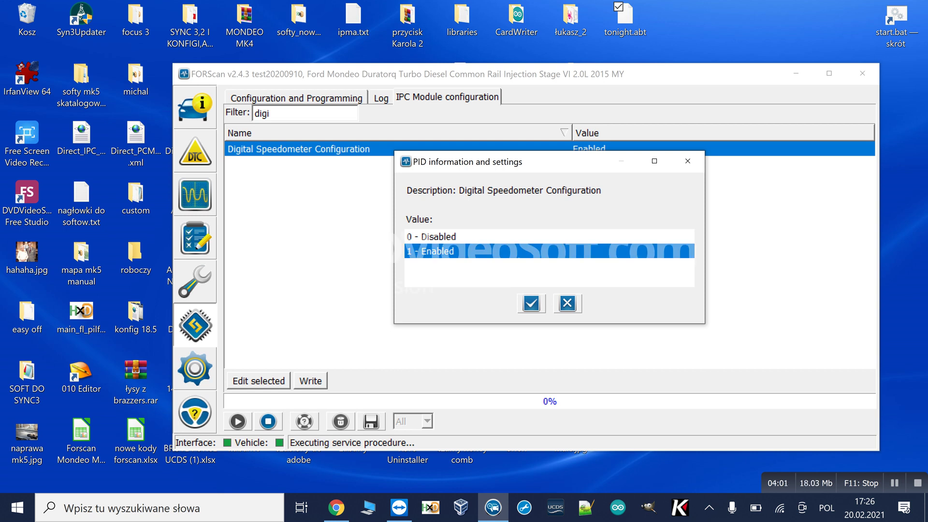
pyautogui.press('Up')
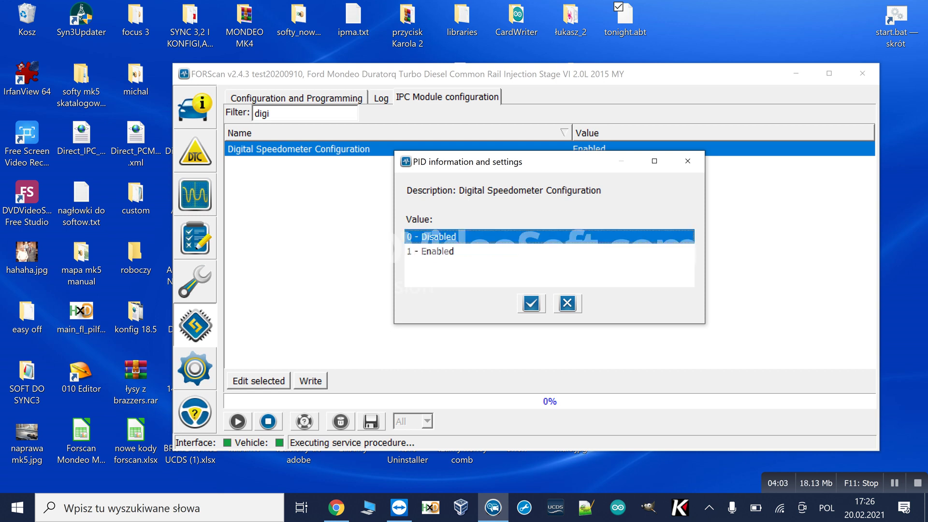
pyautogui.press('Down')
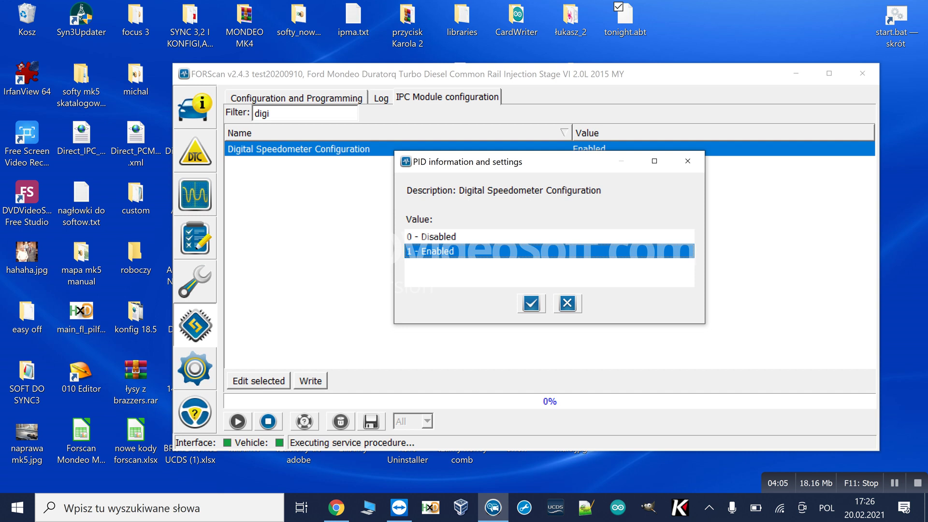
pyautogui.click(531, 303)
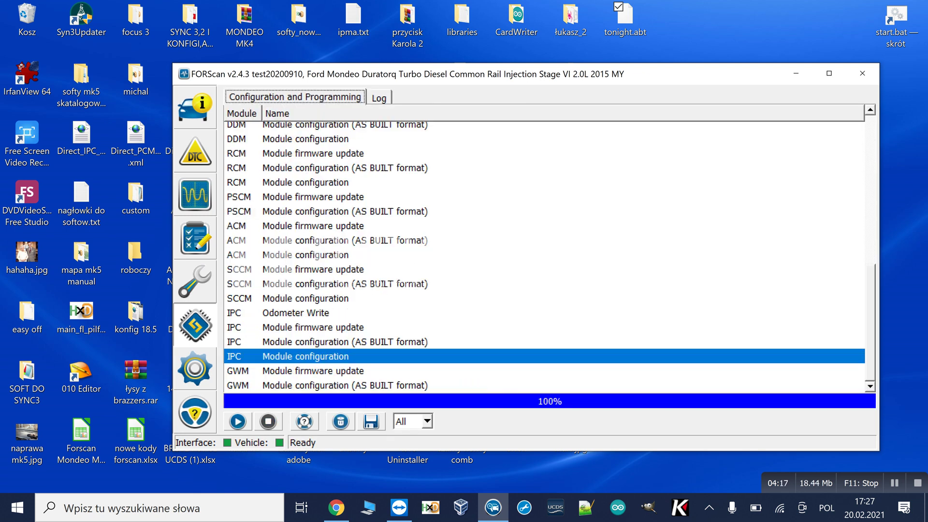
# Run the APIM AS BUILT procedure, accepting its unsafe-configuration warning.
pyautogui.scroll(2, 352, 317)
pyautogui.scroll(3, 352, 316)
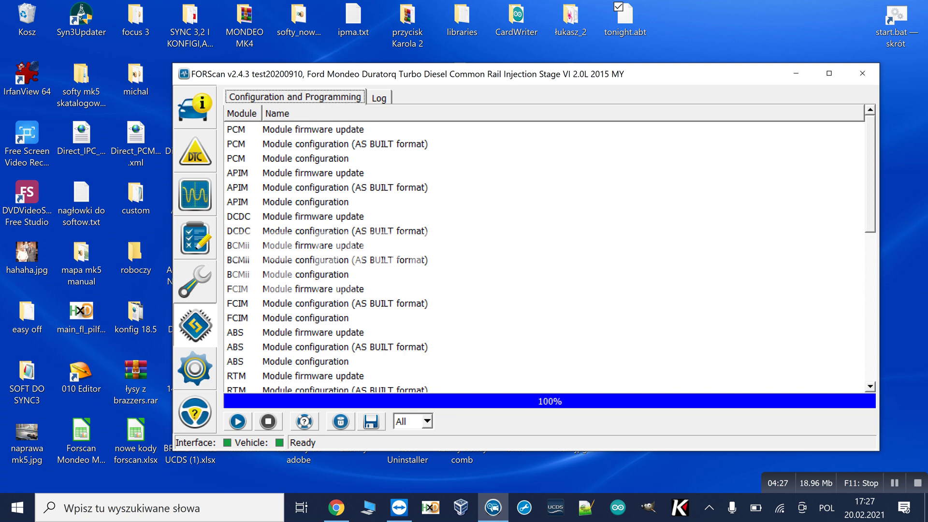
pyautogui.click(339, 187)
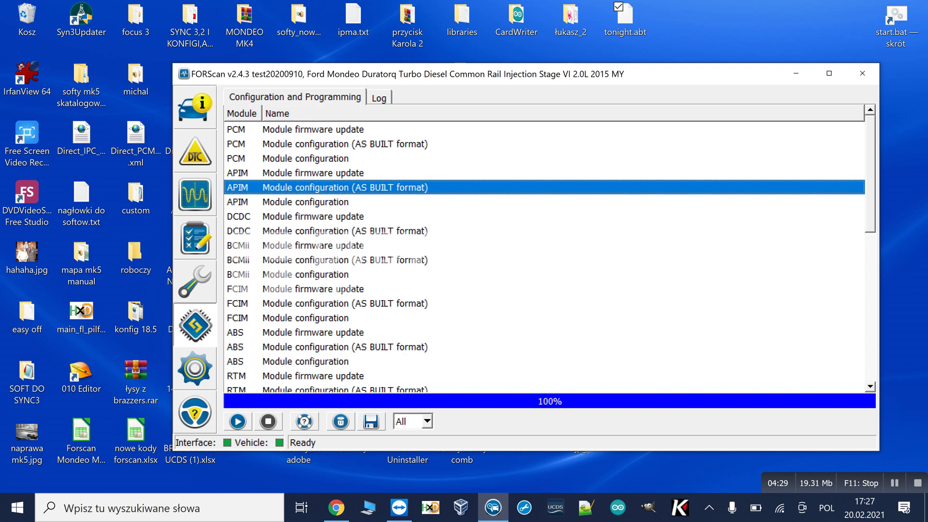
pyautogui.click(237, 421)
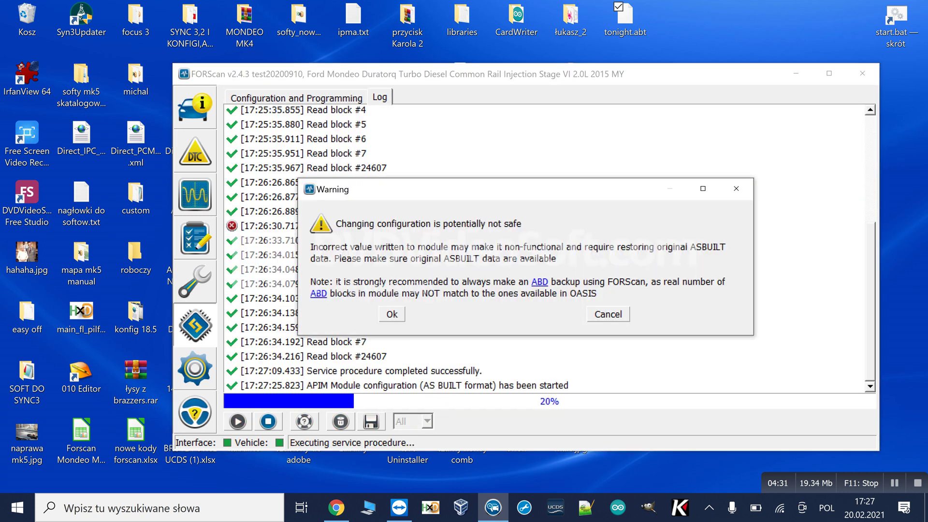
pyautogui.press('Return')
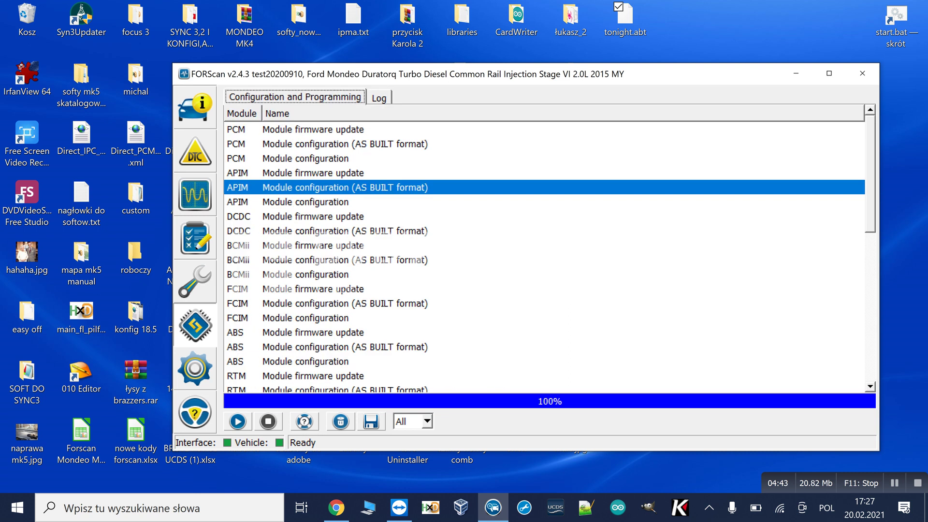
pyautogui.press('Tab')
pyautogui.press('Down')
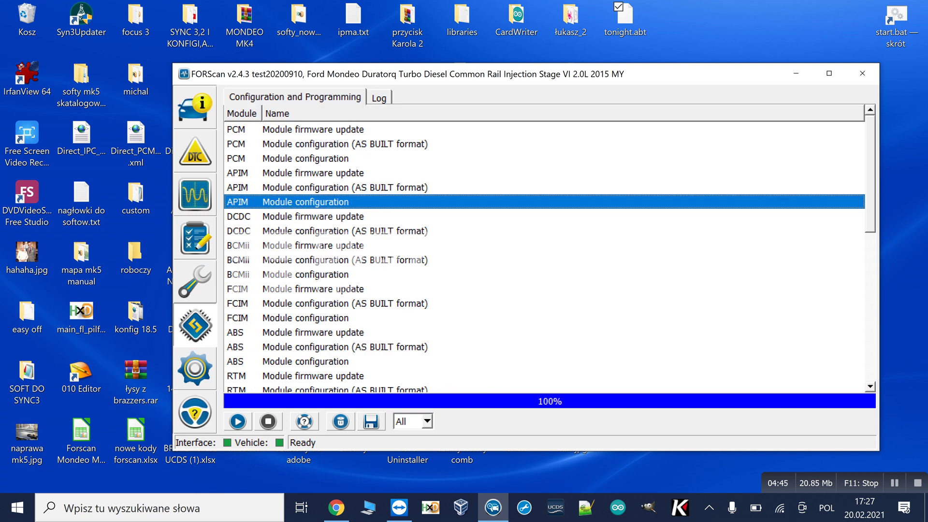
# Run APIM Module configuration past the SYNC version warning and scroll to the list's end.
pyautogui.press('Return')
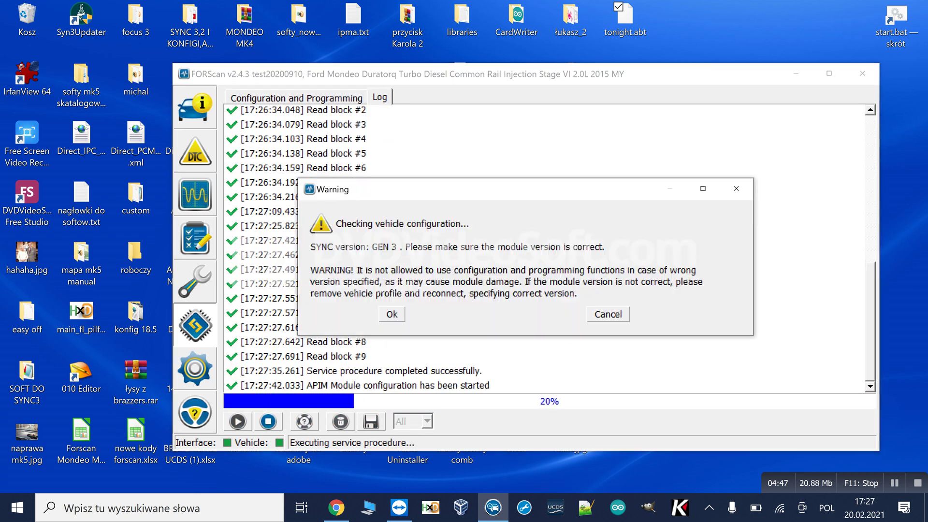
pyautogui.press('Return')
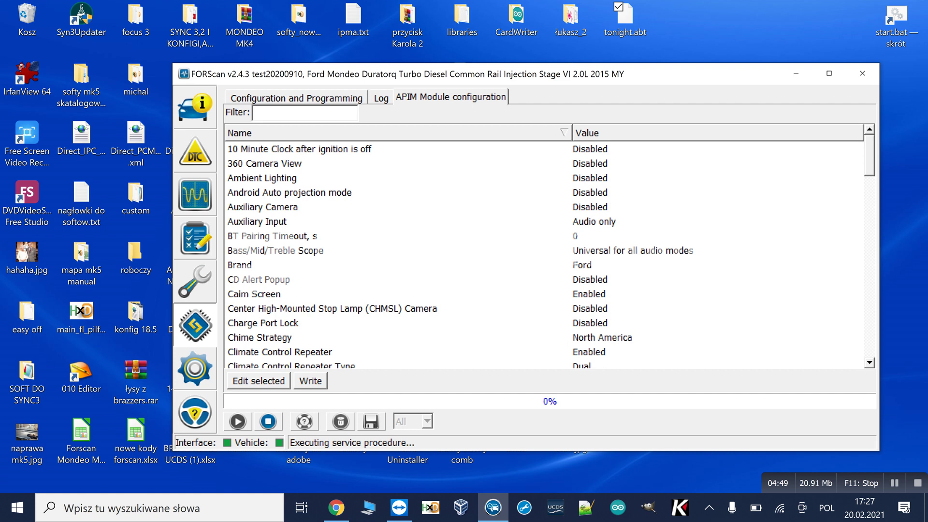
pyautogui.scroll(-3, 544, 254)
pyautogui.scroll(-4, 544, 253)
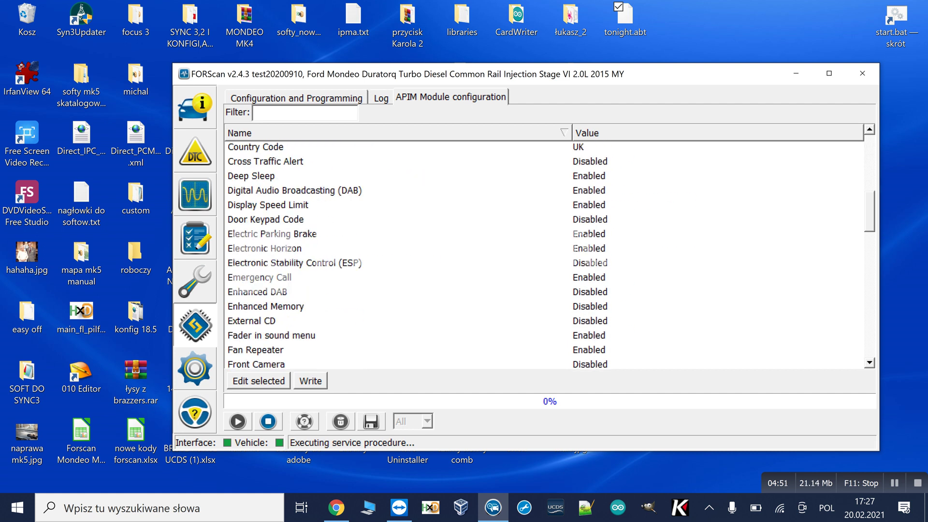
pyautogui.scroll(-1, 543, 253)
pyautogui.scroll(-6, 544, 254)
pyautogui.scroll(-4, 544, 254)
pyautogui.scroll(-2, 544, 254)
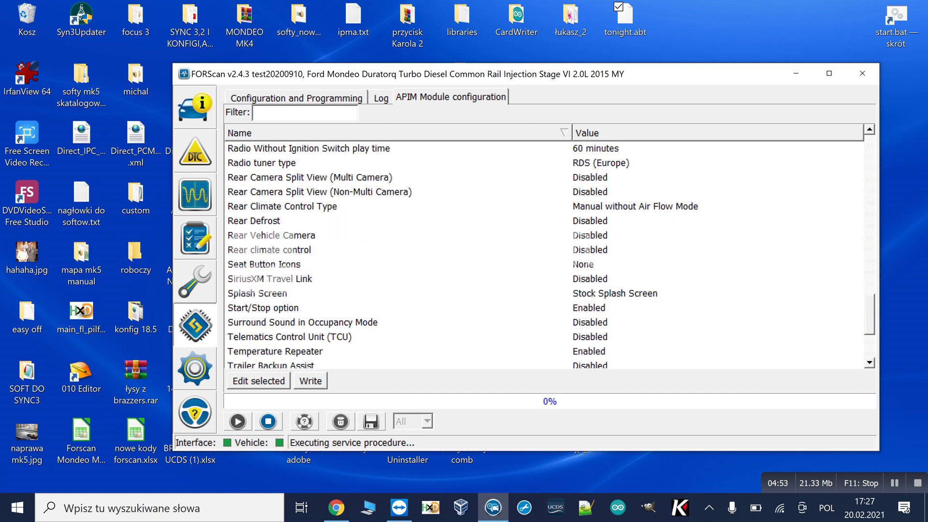
pyautogui.scroll(-3, 544, 254)
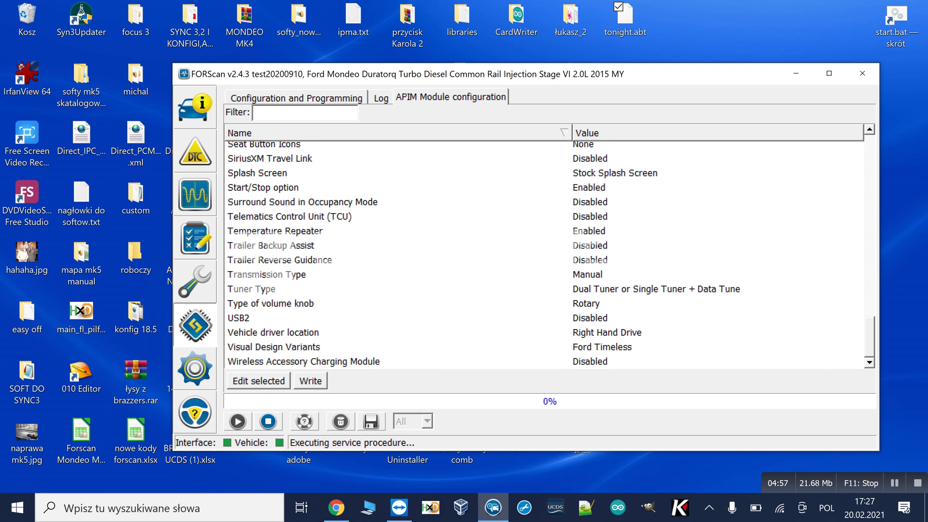
# Set APIM Transmission Type to 0 - Automatic, write and confirm it, then end the session.
pyautogui.click(267, 274)
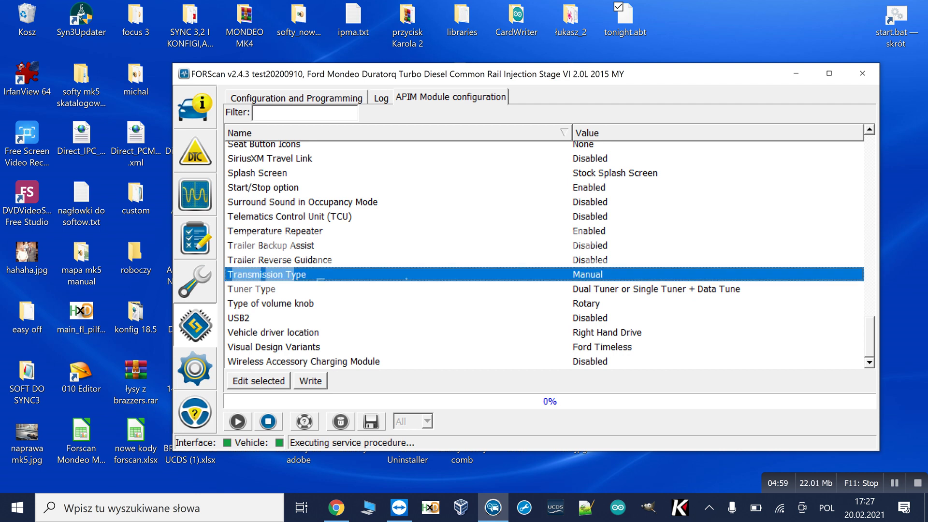
pyautogui.press('Return')
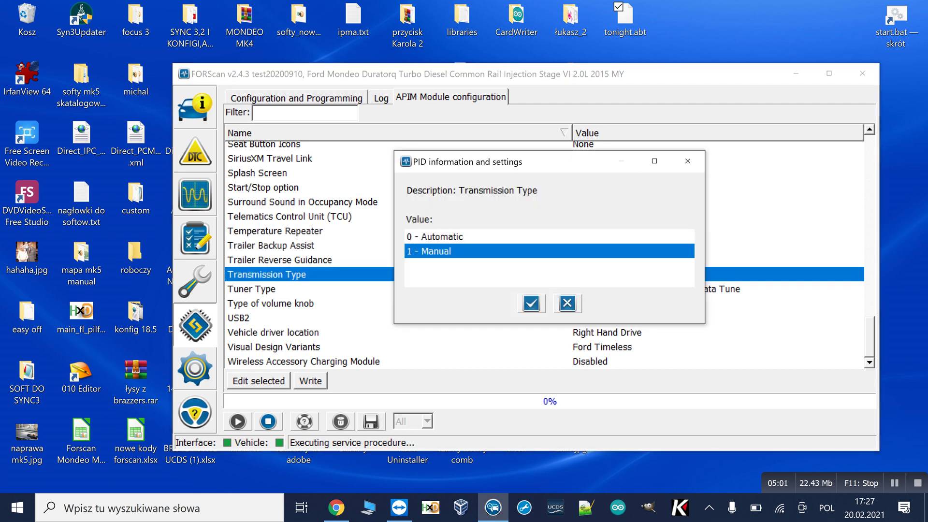
pyautogui.press('Up')
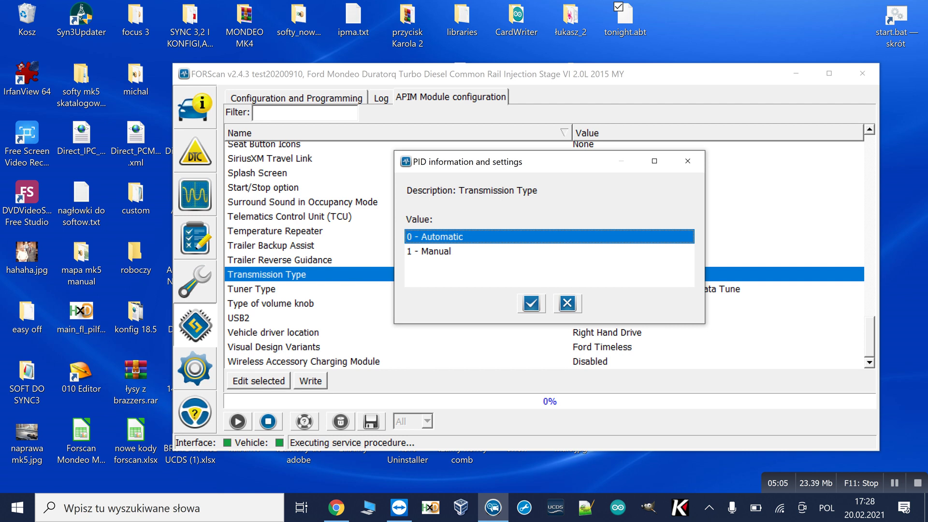
pyautogui.press('Return')
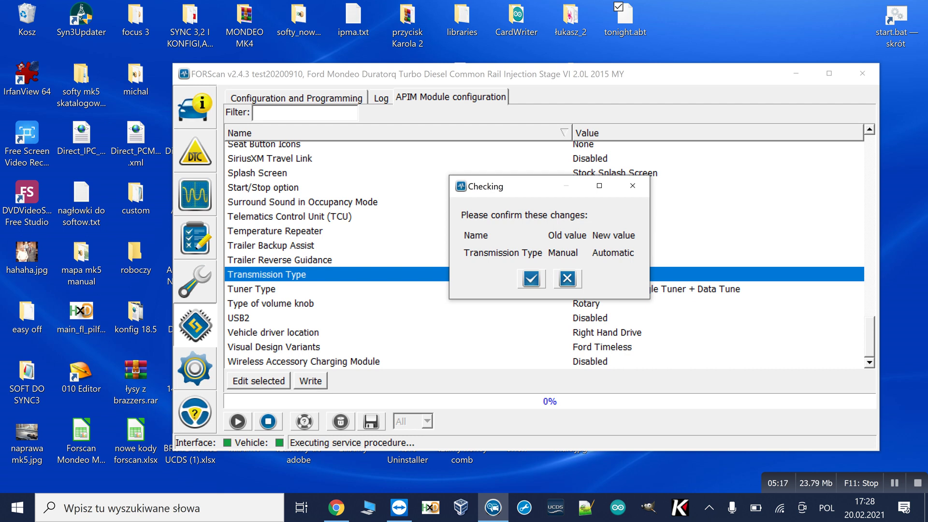
pyautogui.click(531, 278)
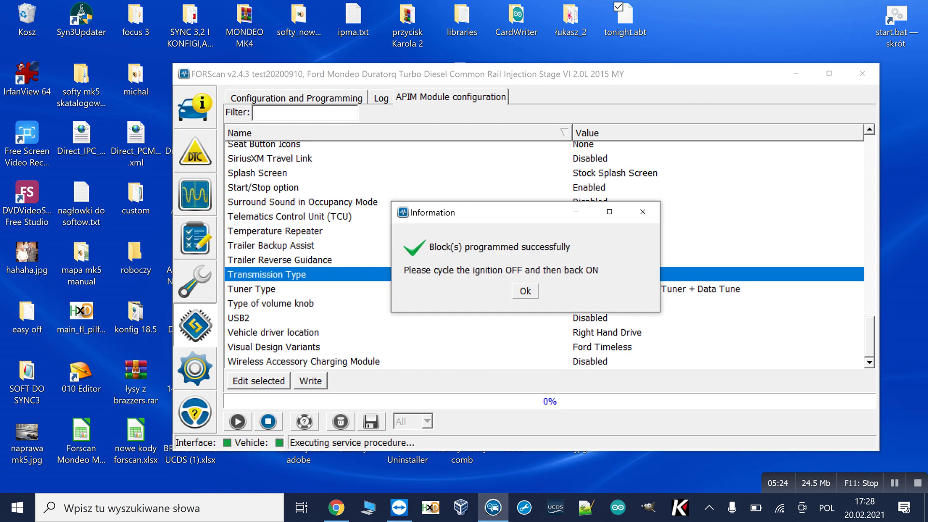
pyautogui.press('Return')
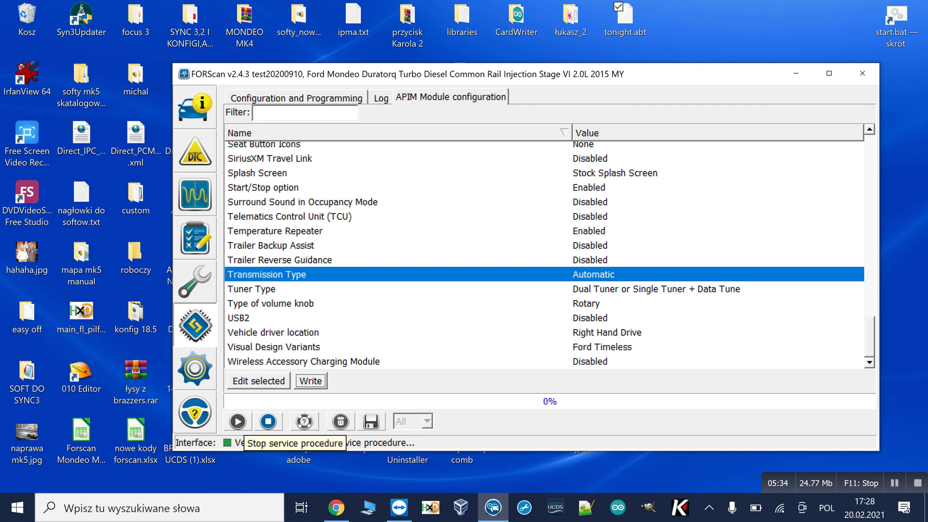
pyautogui.click(269, 421)
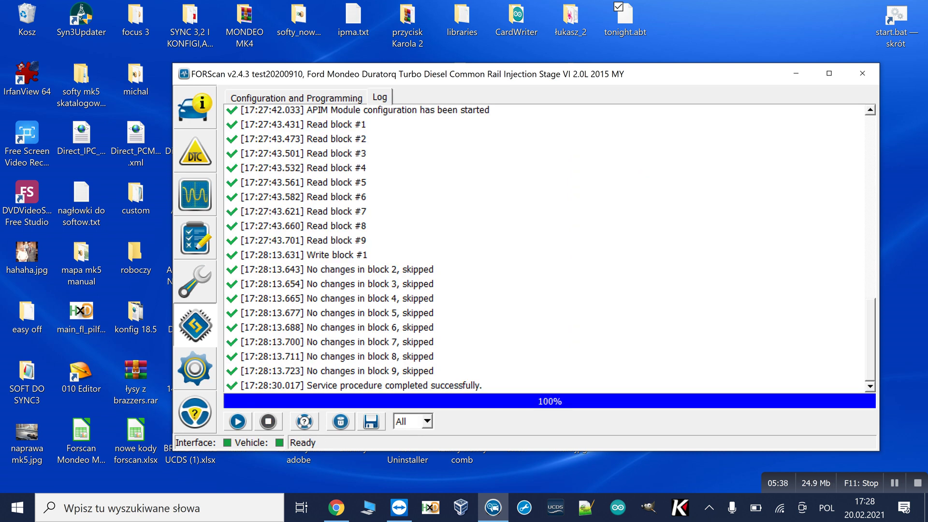
# Return to the configuration and programming procedures list and browse the modules now that the APIM change is written.
pyautogui.hotkey('ctrl', 'Tab')
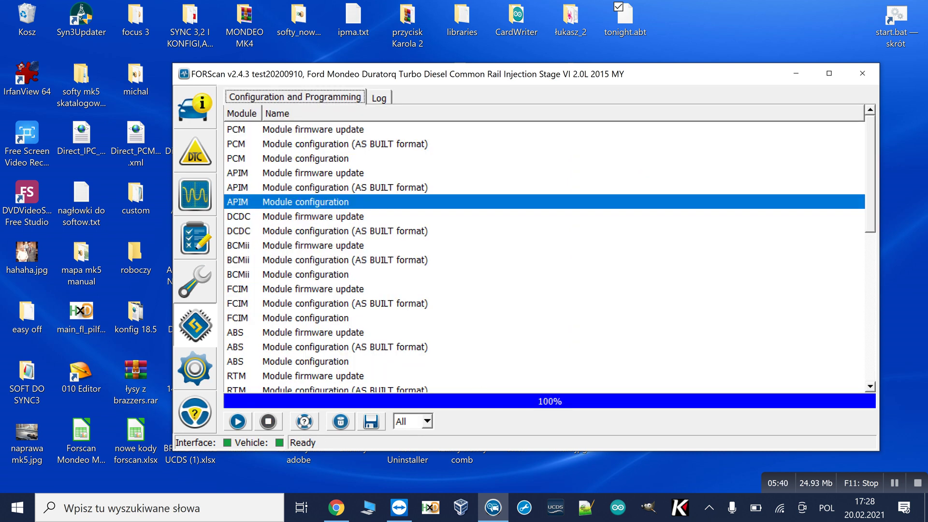
pyautogui.scroll(-3, 544, 256)
pyautogui.scroll(-1, 544, 256)
pyautogui.scroll(-1, 544, 256)
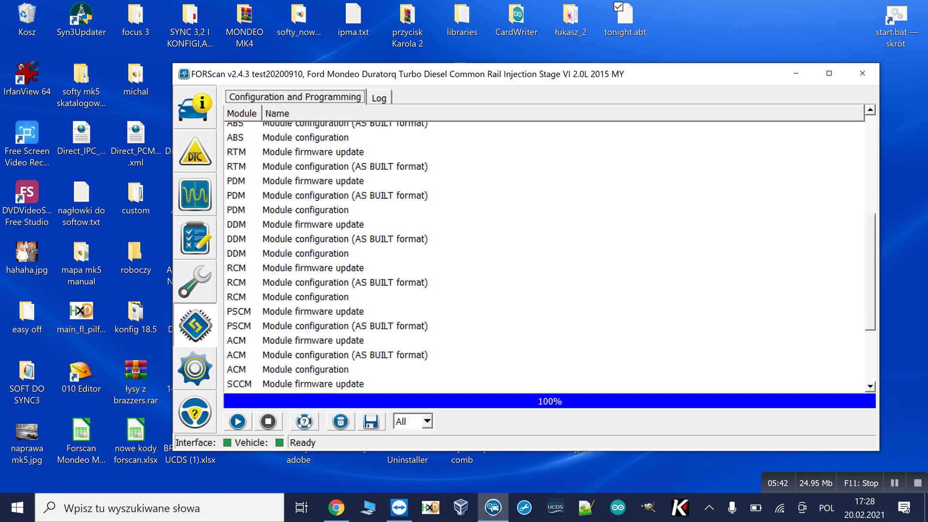
pyautogui.scroll(-3, 545, 256)
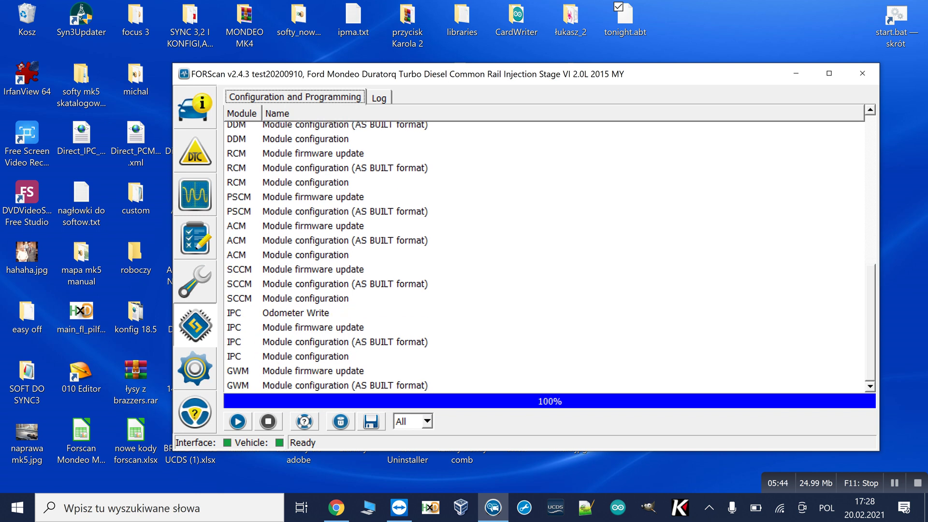
pyautogui.scroll(4, 544, 256)
pyautogui.scroll(2, 544, 256)
pyautogui.scroll(3, 544, 256)
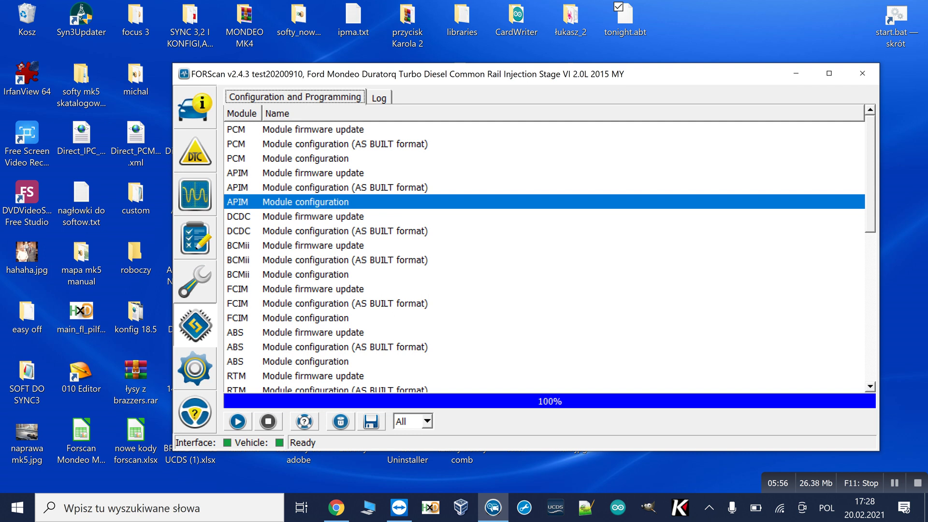
pyautogui.scroll(-2, 544, 257)
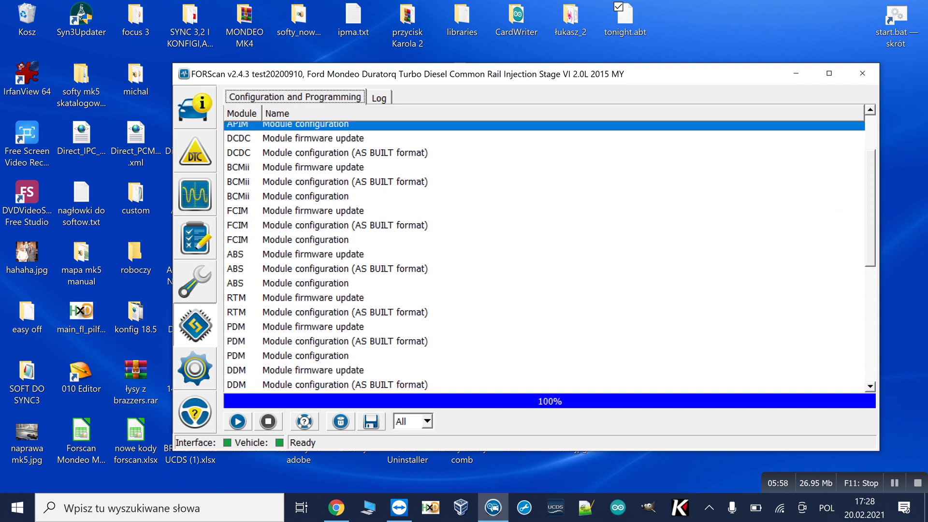